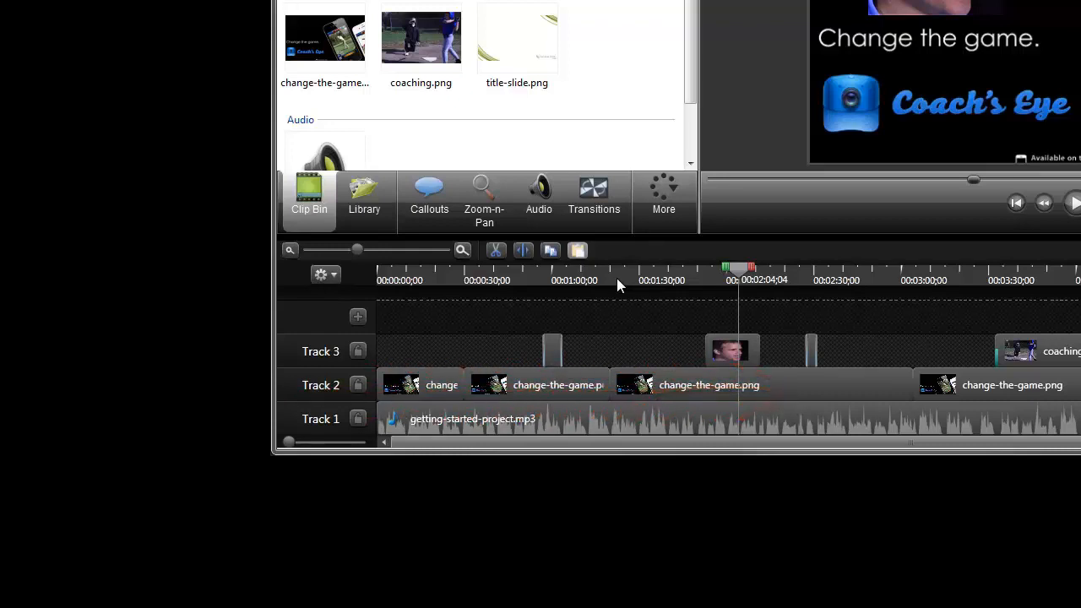
Position the playhead at about 00:01:01 on Track 3's first callout and select that callout
{"action": "left_click", "coordinate": [555, 273]}
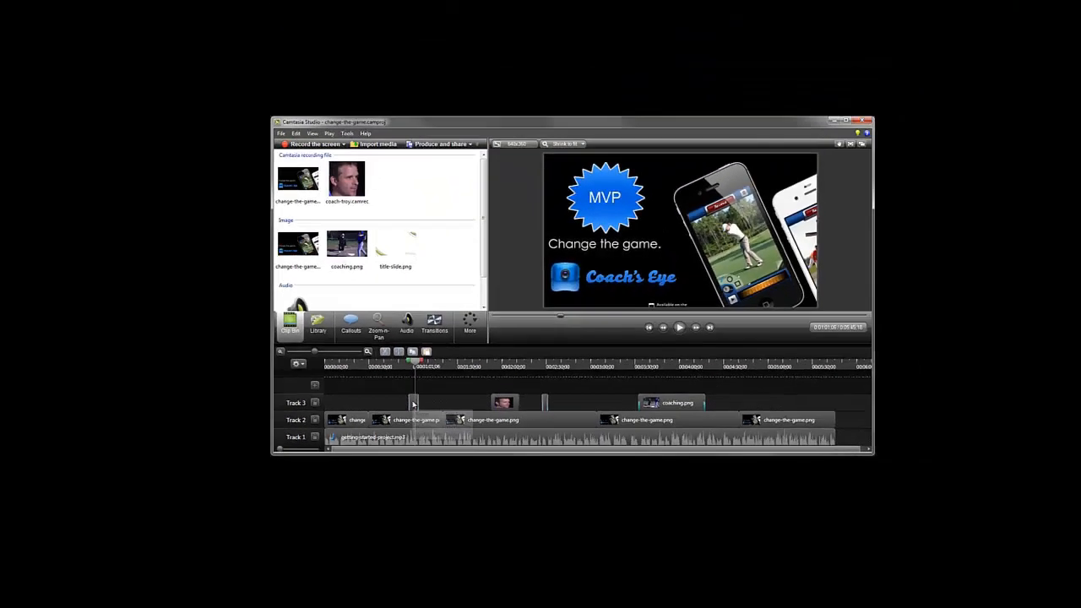
{"action": "left_click", "coordinate": [554, 353]}
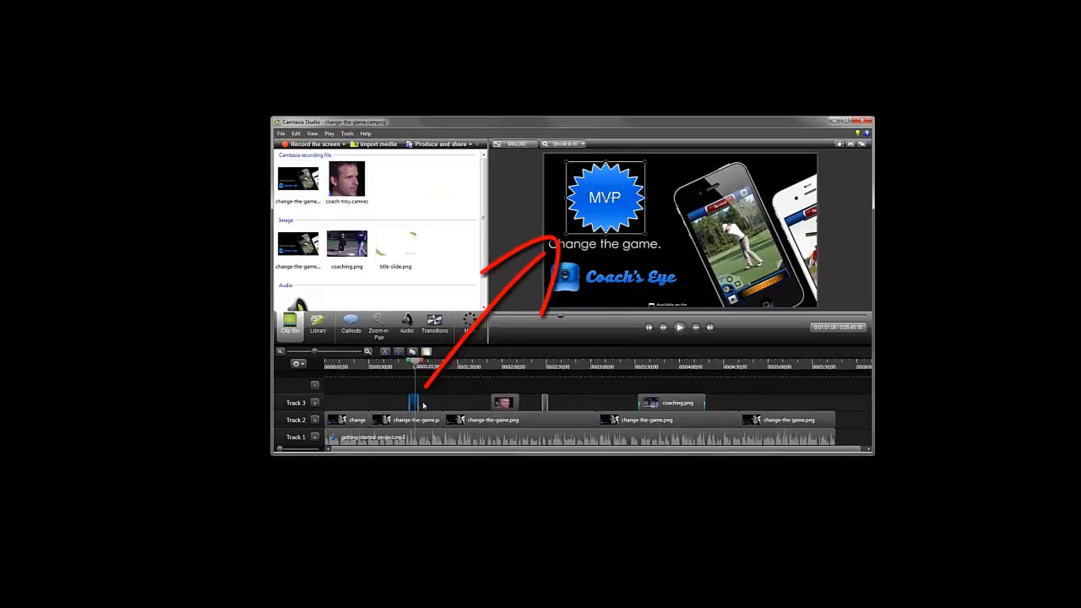
Move Track 2's second change-the-game.png clip to a new track above the MVP callout, and return it to Track 2
{"action": "left_click", "coordinate": [406, 420]}
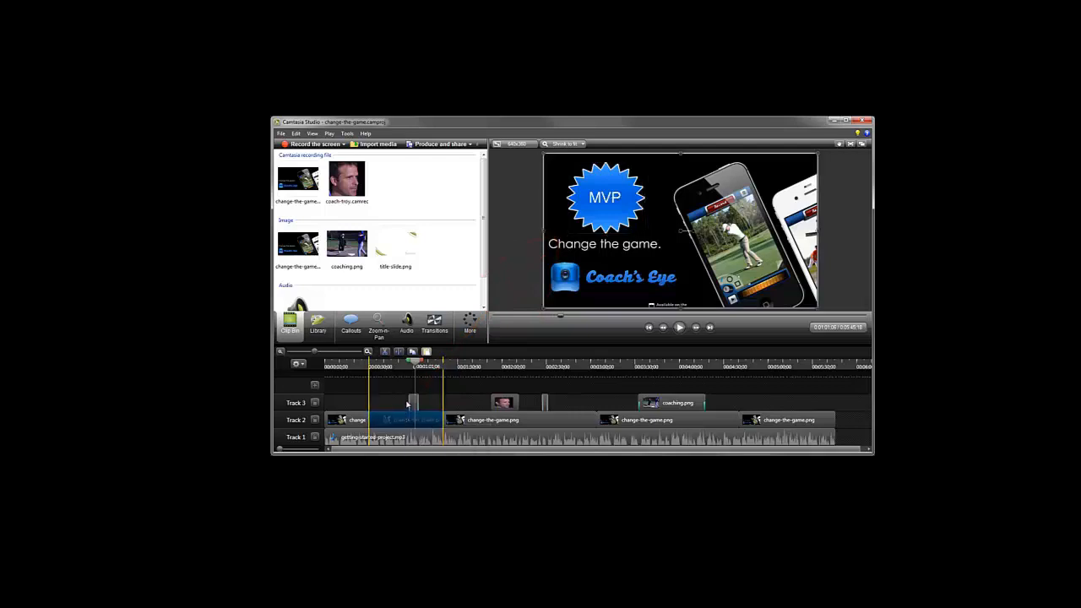
{"action": "left_click_drag", "start_coordinate": [407, 420], "coordinate": [405, 413]}
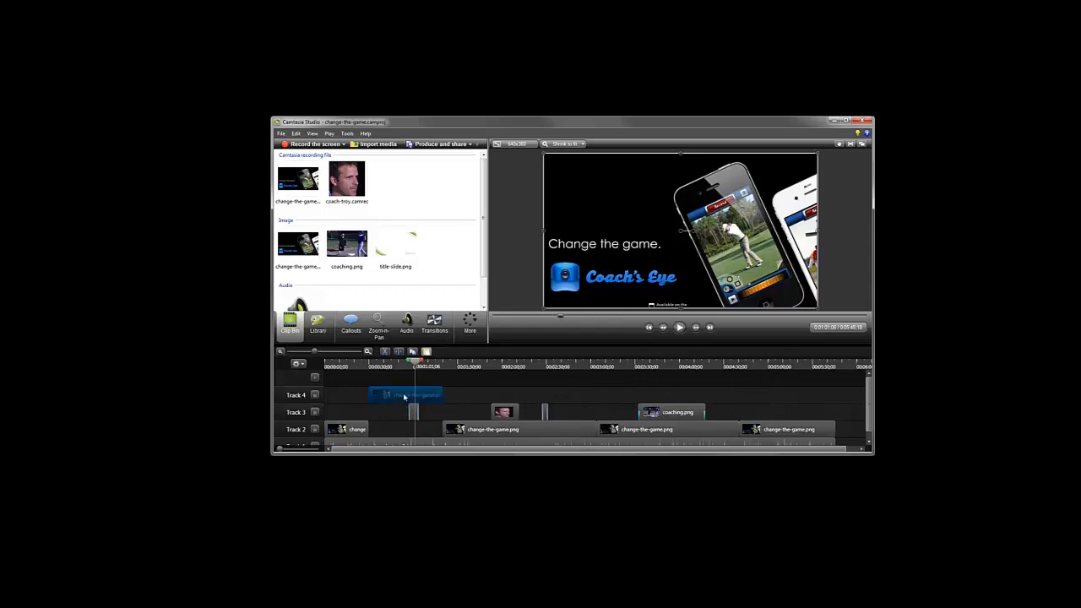
{"action": "left_click_drag", "start_coordinate": [405, 396], "coordinate": [404, 430]}
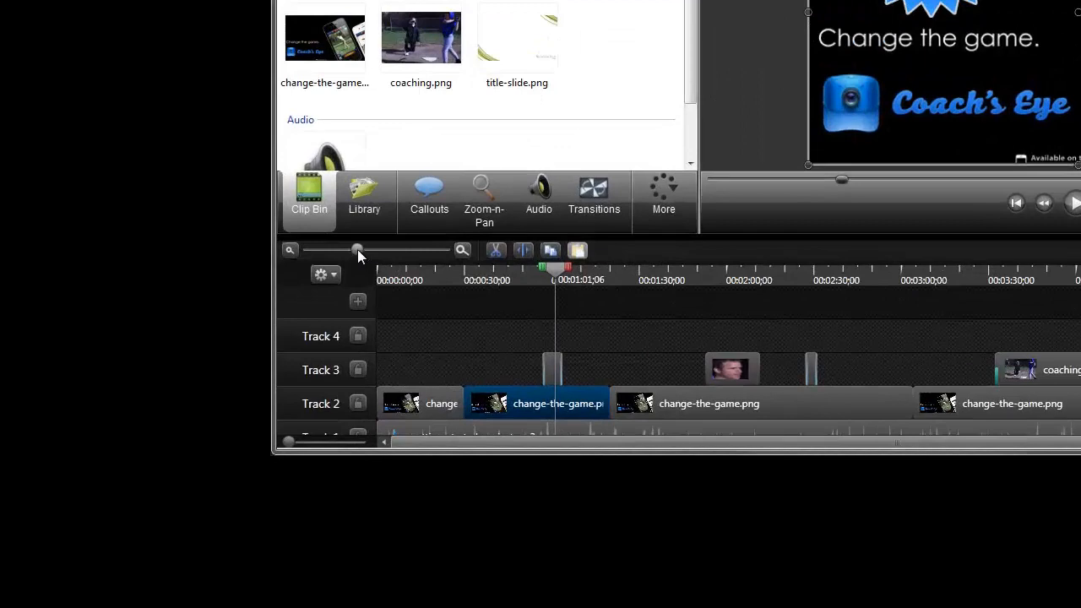
Add coaching.png on a new track above Track 4, starting at 00:01:15;07, and extend its duration to about 30 seconds
{"action": "mouse_move", "coordinate": [357, 249]}
{"action": "left_mouse_down"}
{"action": "mouse_move", "coordinate": [377, 253]}
{"action": "mouse_move", "coordinate": [359, 248]}
{"action": "left_mouse_up"}
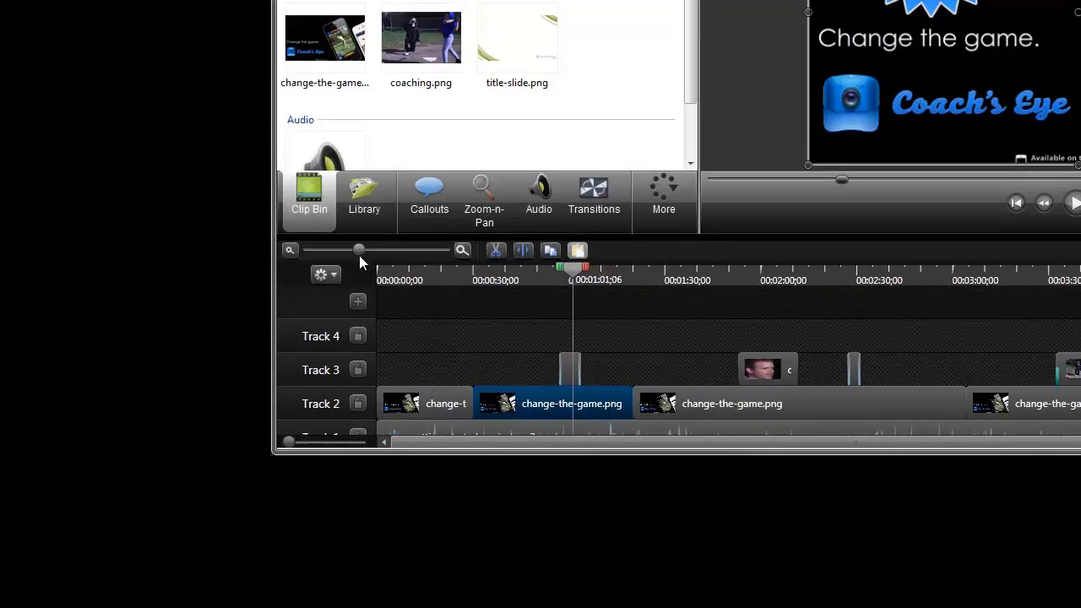
{"action": "left_click", "coordinate": [415, 367]}
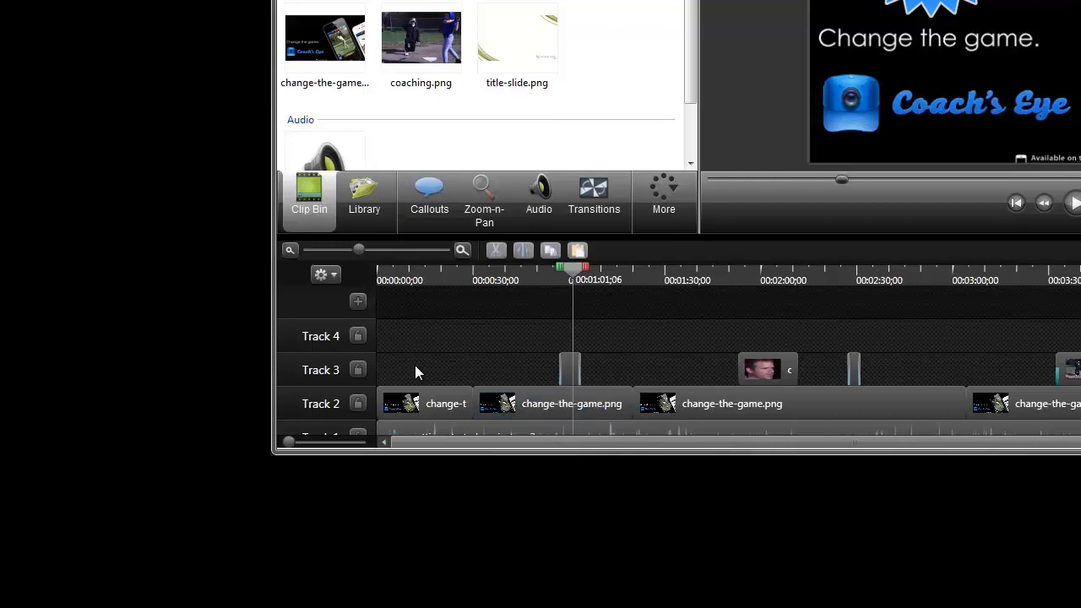
{"action": "scroll", "coordinate": [415, 367], "scroll_direction": "down", "scroll_amount": 1}
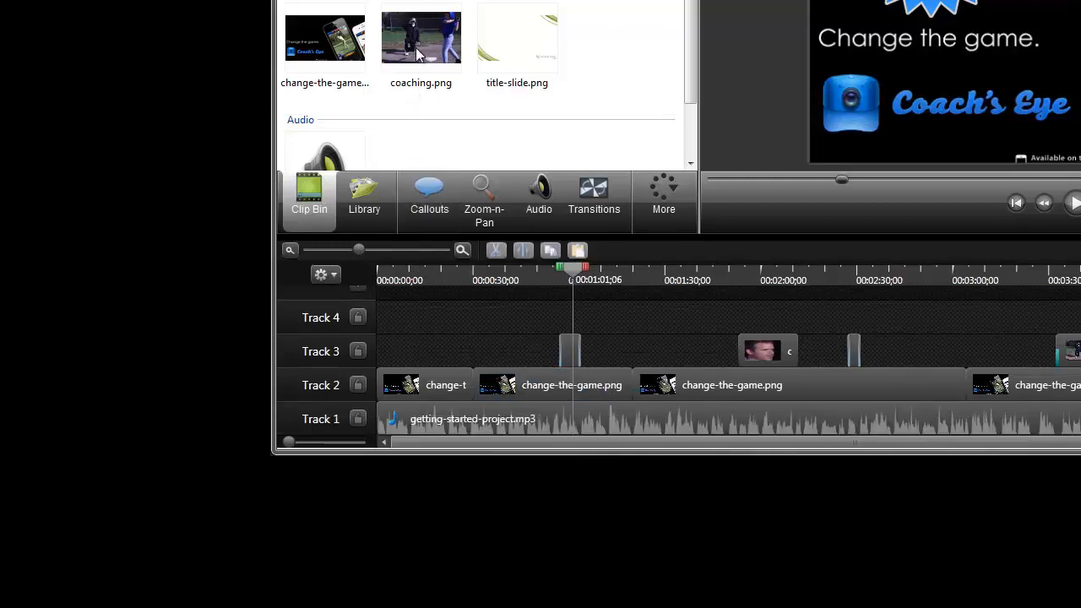
{"action": "left_click_drag", "start_coordinate": [419, 44], "coordinate": [622, 296]}
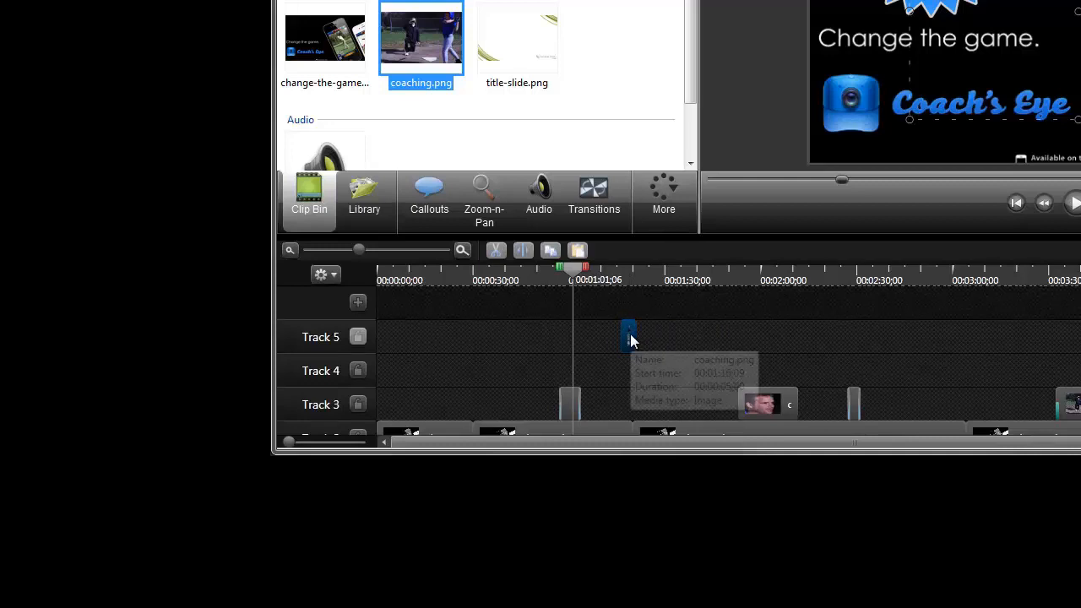
{"action": "mouse_move", "coordinate": [630, 334]}
{"action": "left_mouse_down"}
{"action": "mouse_move", "coordinate": [681, 345]}
{"action": "mouse_move", "coordinate": [617, 337]}
{"action": "left_mouse_up"}
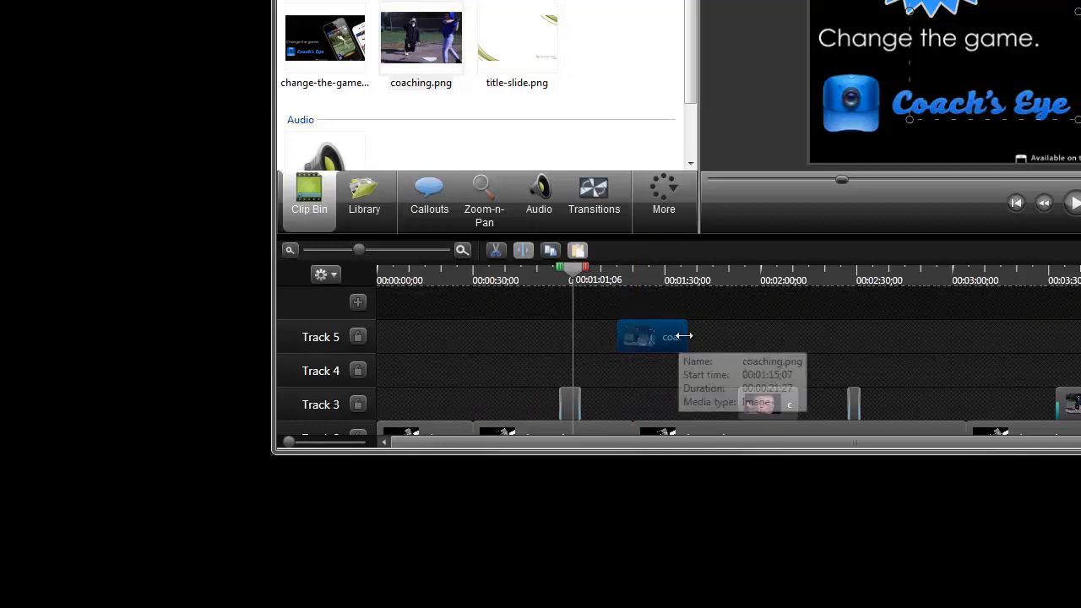
{"action": "left_click_drag", "start_coordinate": [684, 336], "coordinate": [714, 336]}
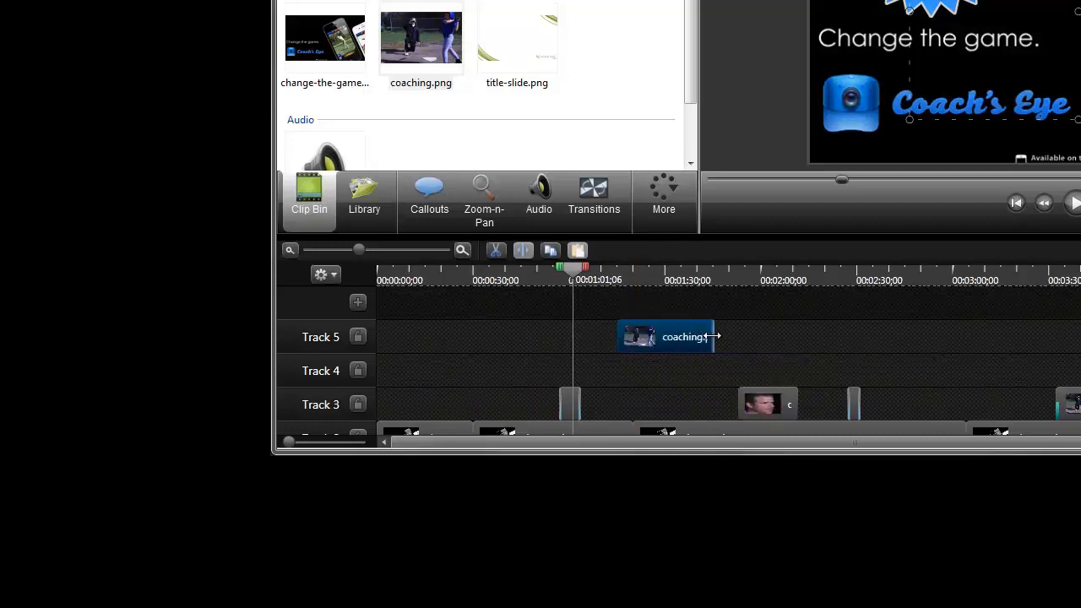
{"action": "left_click", "coordinate": [690, 375]}
{"action": "scroll", "coordinate": [608, 385], "scroll_direction": "down", "scroll_amount": 1}
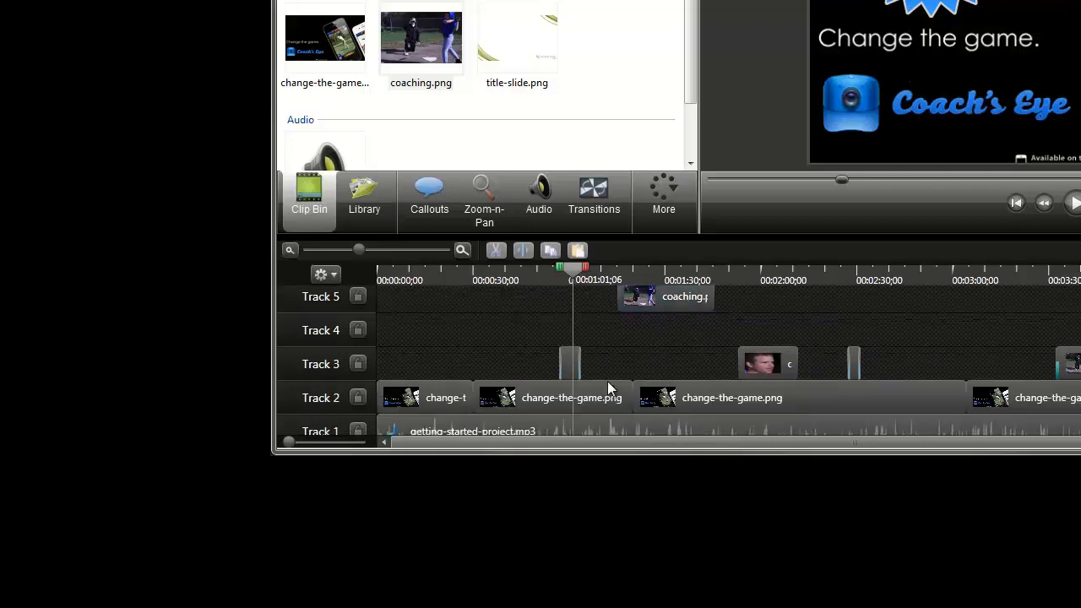
Play the project preview briefly from 00:01:01;06 and pause it
{"action": "scroll", "coordinate": [607, 381], "scroll_direction": "down", "scroll_amount": 1}
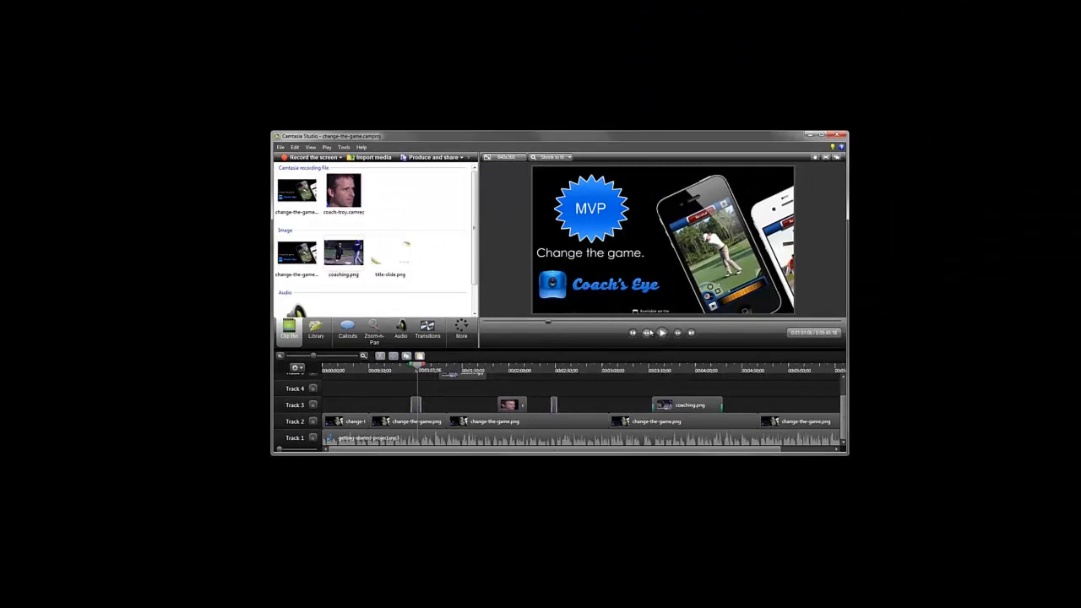
{"action": "left_click", "coordinate": [662, 333]}
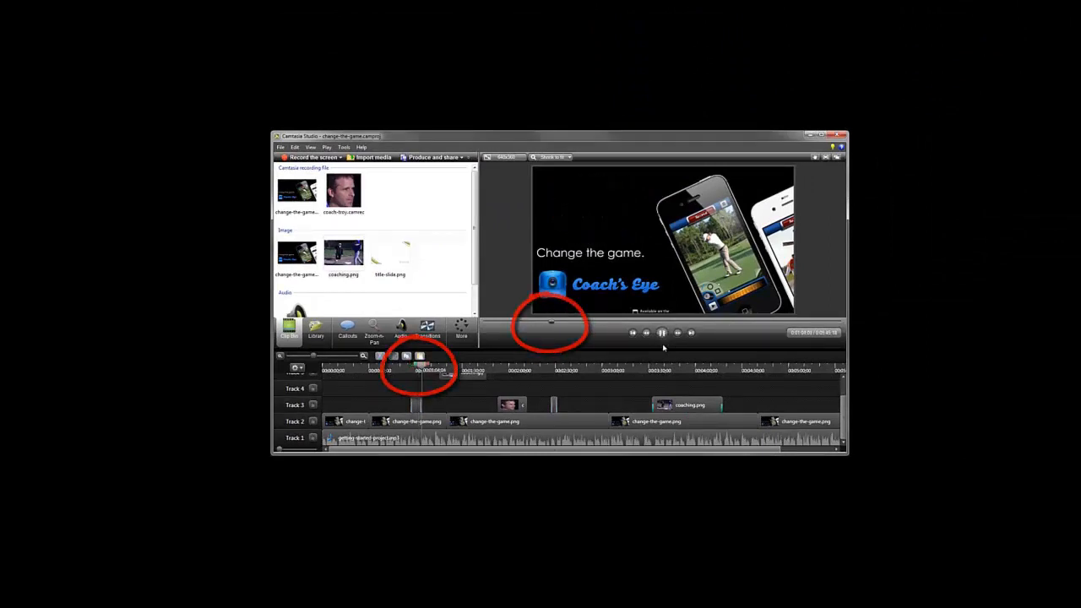
{"action": "left_click", "coordinate": [662, 333]}
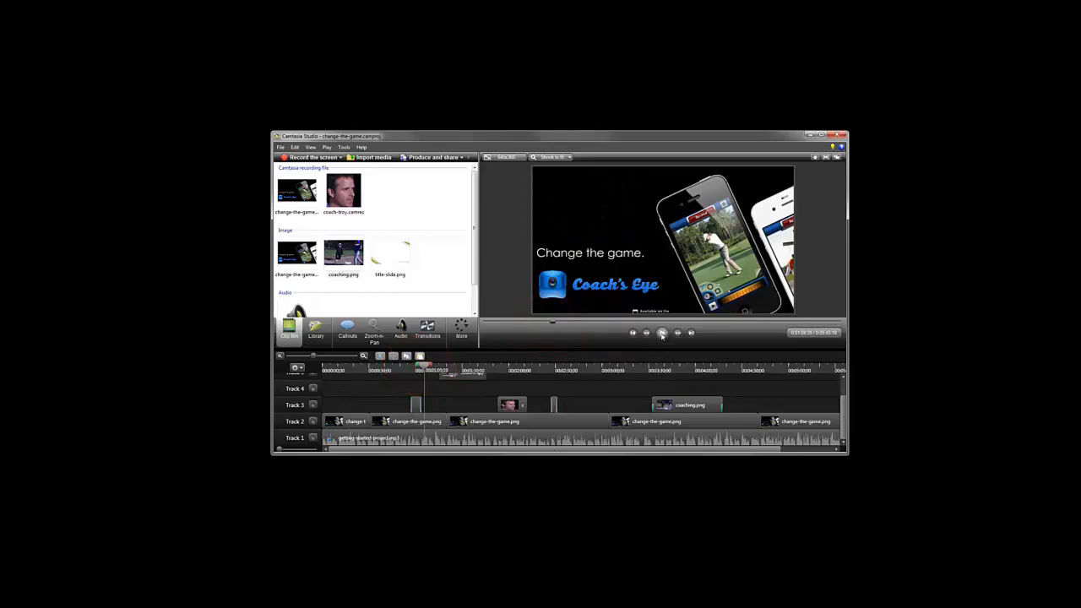
Lock Track 2 and cut the range from 00:01:31;11 to about 00:02:00 out of the remaining tracks
{"action": "left_click", "coordinate": [496, 369]}
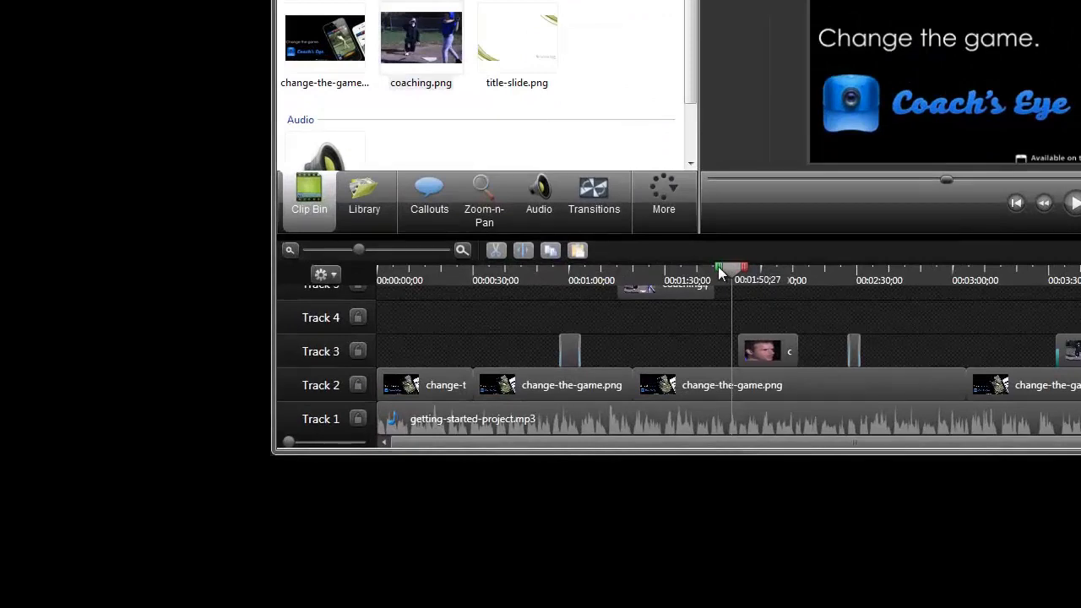
{"action": "left_click_drag", "start_coordinate": [719, 272], "coordinate": [669, 270]}
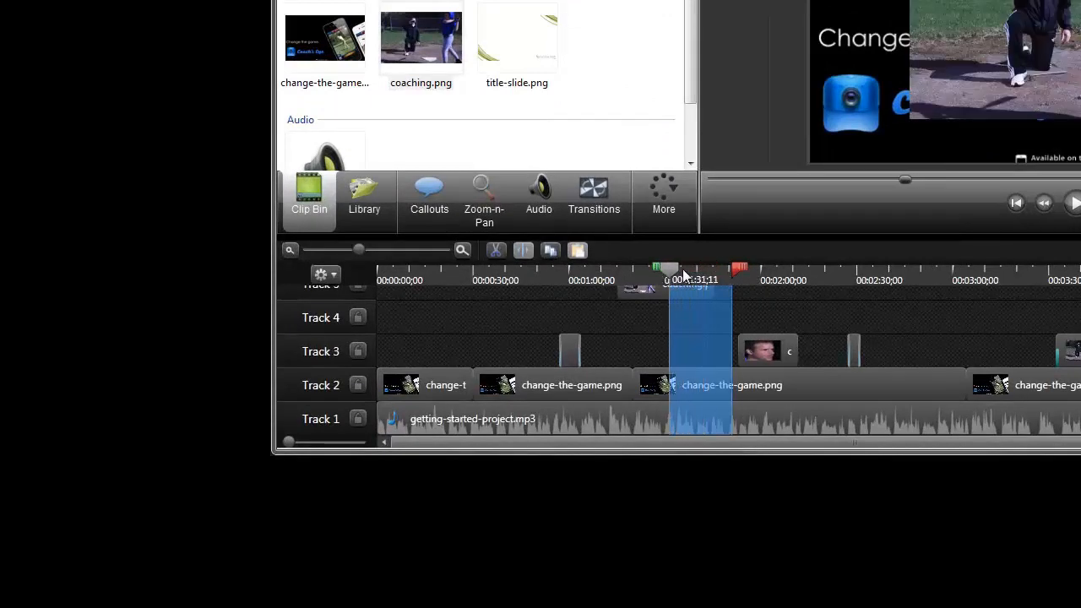
{"action": "left_click_drag", "start_coordinate": [734, 268], "coordinate": [766, 272]}
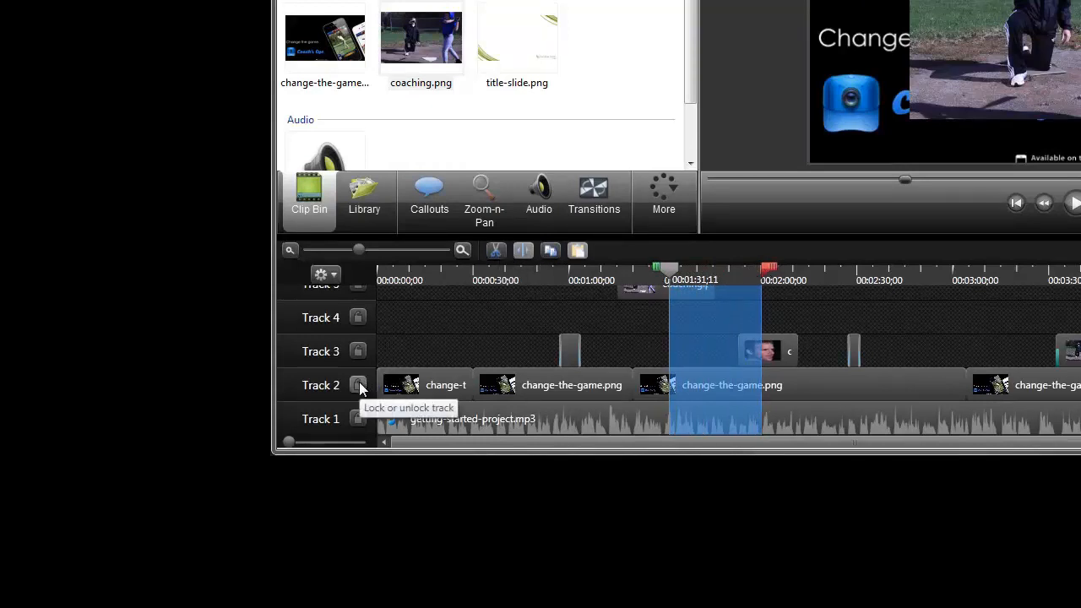
{"action": "left_click", "coordinate": [495, 254]}
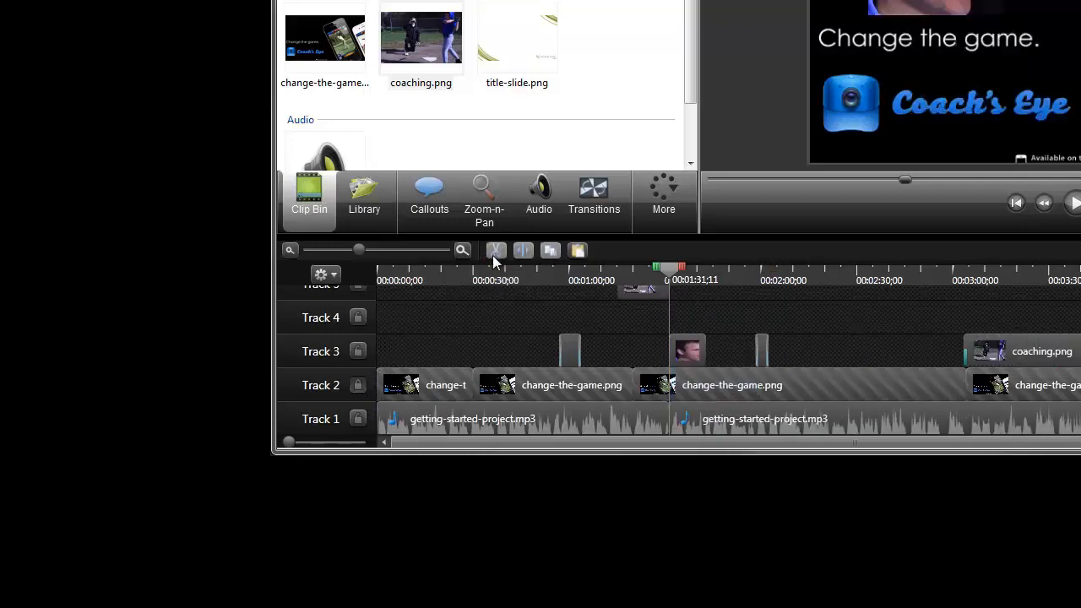
Undo the range cut and clear the timeline selection at 00:01:31;11
{"action": "key", "text": "ctrl+z"}
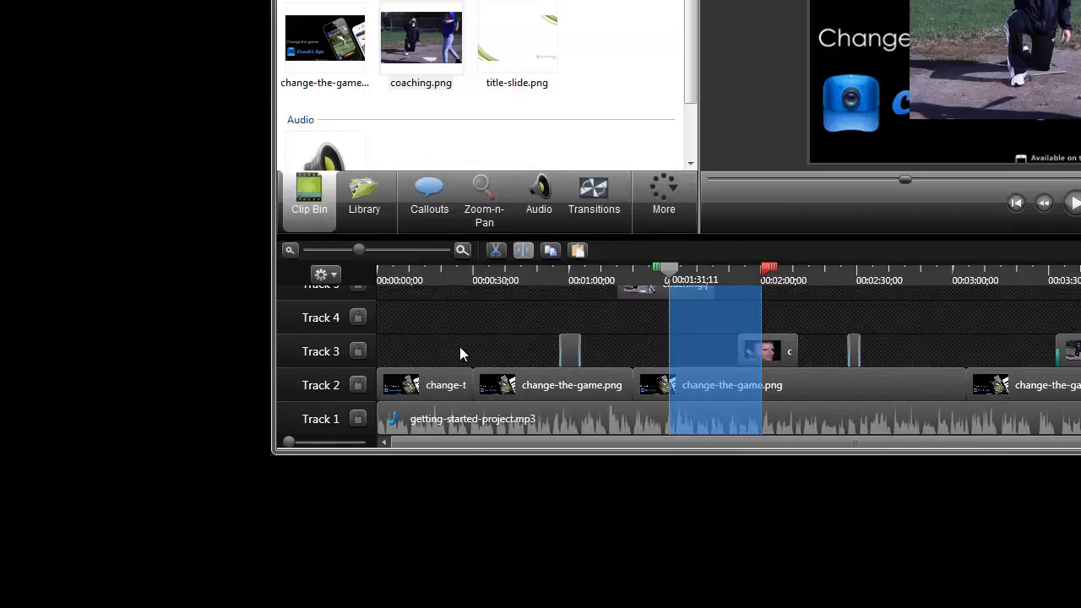
{"action": "left_click", "coordinate": [668, 277]}
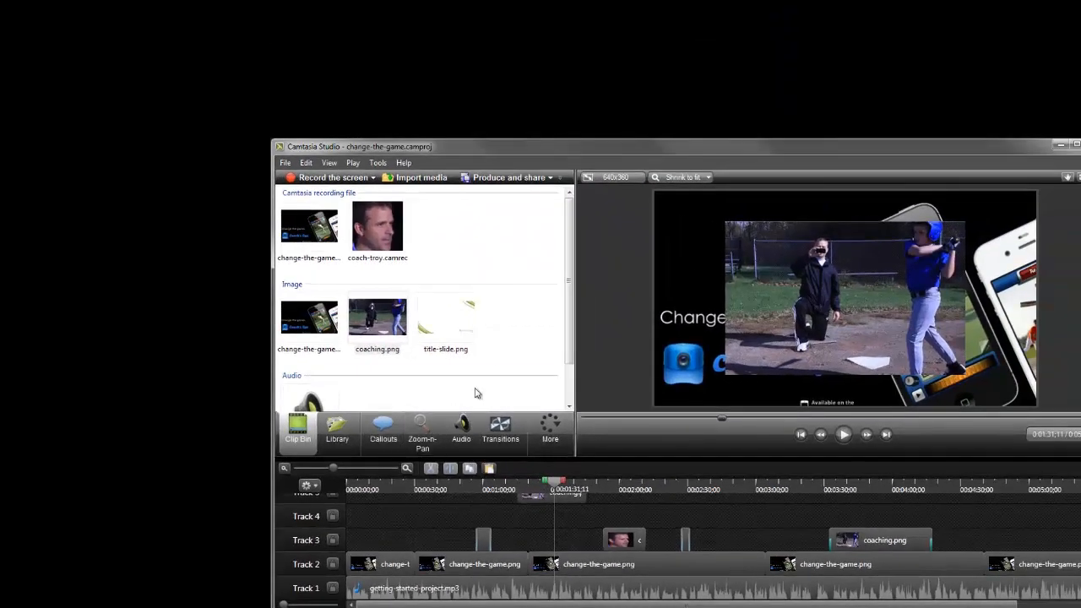
{"action": "mouse_move", "coordinate": [568, 327]}
{"action": "left_mouse_down"}
{"action": "mouse_move", "coordinate": [569, 377]}
{"action": "mouse_move", "coordinate": [571, 318]}
{"action": "left_mouse_up"}
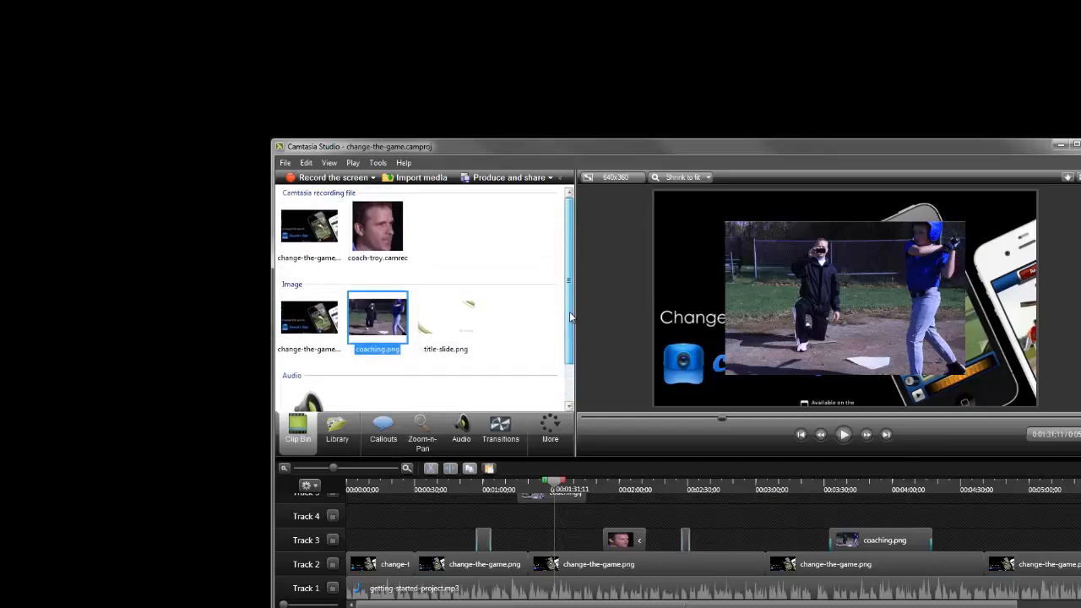
{"action": "left_click", "coordinate": [540, 331]}
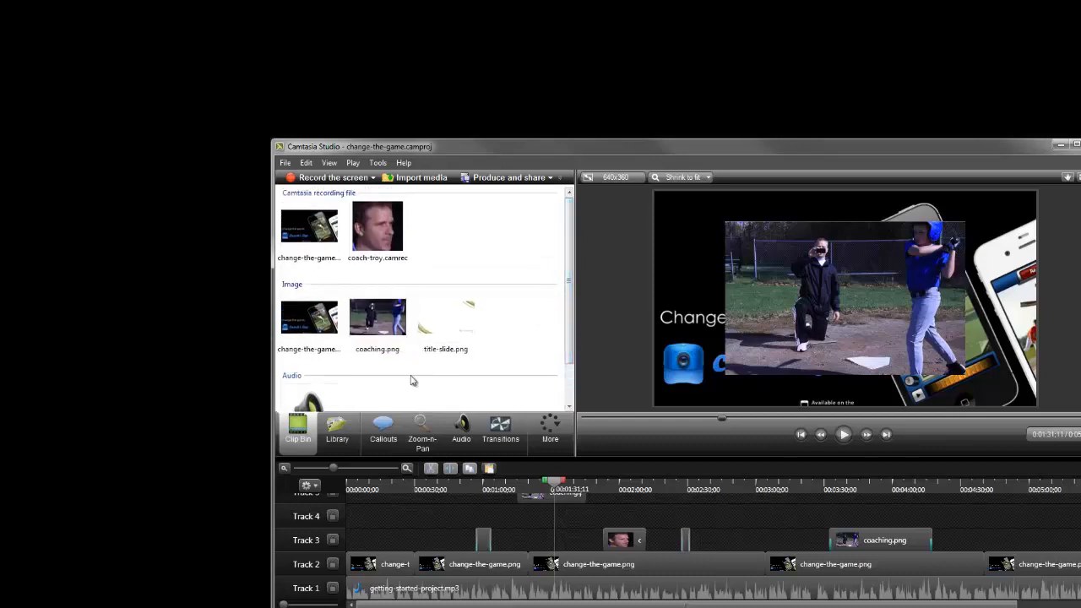
Add the Calling Lights theme's Callout - Banner 4 to Track 3 at about 00:00:42, shrunk and placed above the "Change the game." text
{"action": "left_click", "coordinate": [346, 429]}
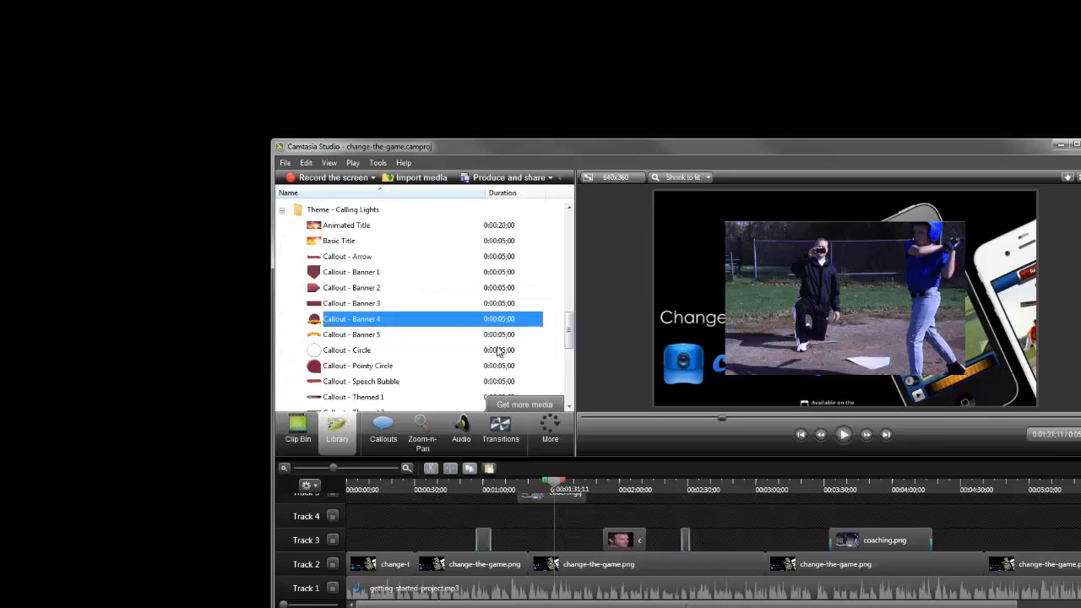
{"action": "mouse_move", "coordinate": [570, 336]}
{"action": "left_mouse_down"}
{"action": "mouse_move", "coordinate": [569, 275]}
{"action": "mouse_move", "coordinate": [570, 333]}
{"action": "left_mouse_up"}
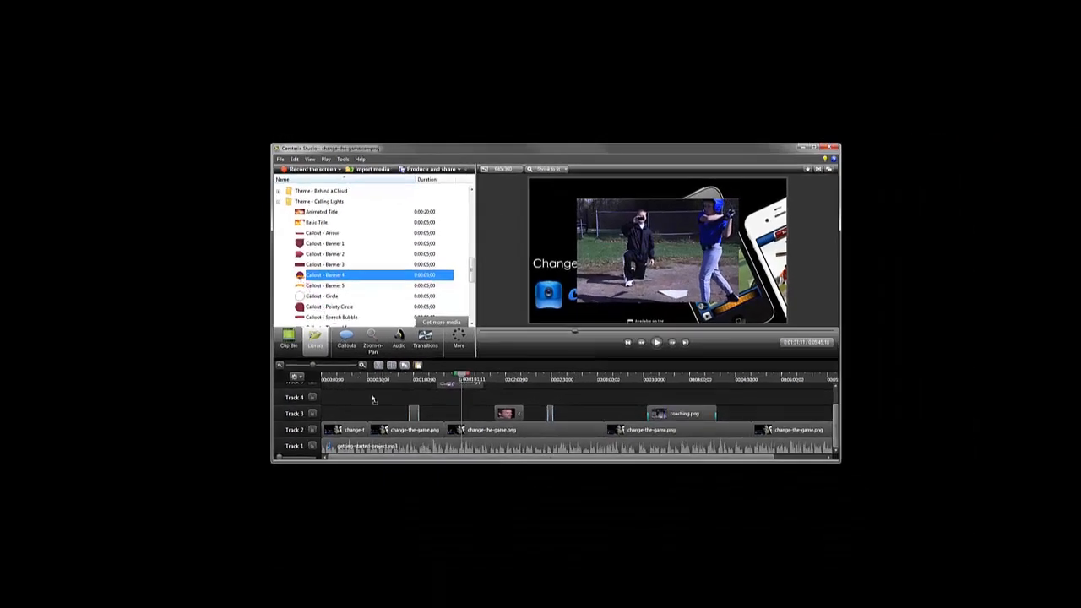
{"action": "left_click_drag", "start_coordinate": [383, 416], "coordinate": [386, 415]}
{"action": "left_click", "coordinate": [387, 378]}
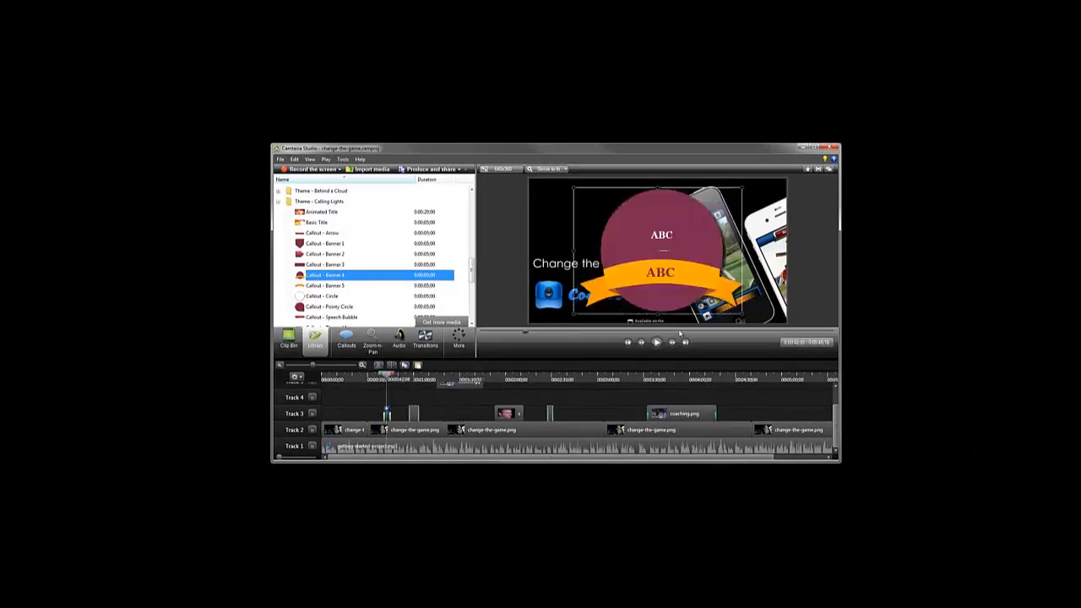
{"action": "left_click_drag", "start_coordinate": [741, 314], "coordinate": [595, 246]}
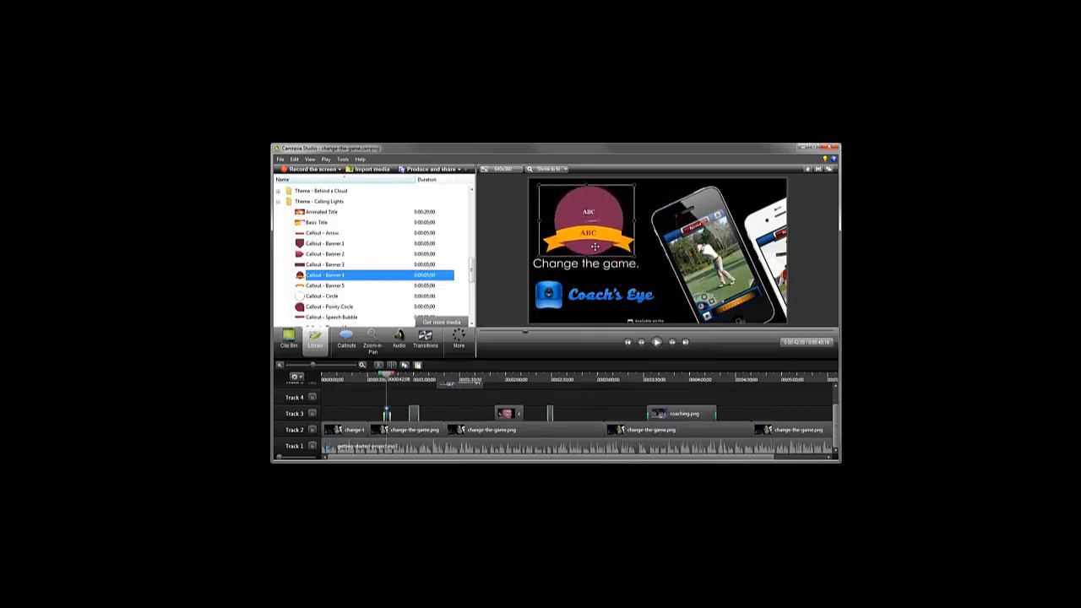
Replace the text on the banner callout's orange ribbon with "All-Star"
{"action": "double_click", "coordinate": [588, 235]}
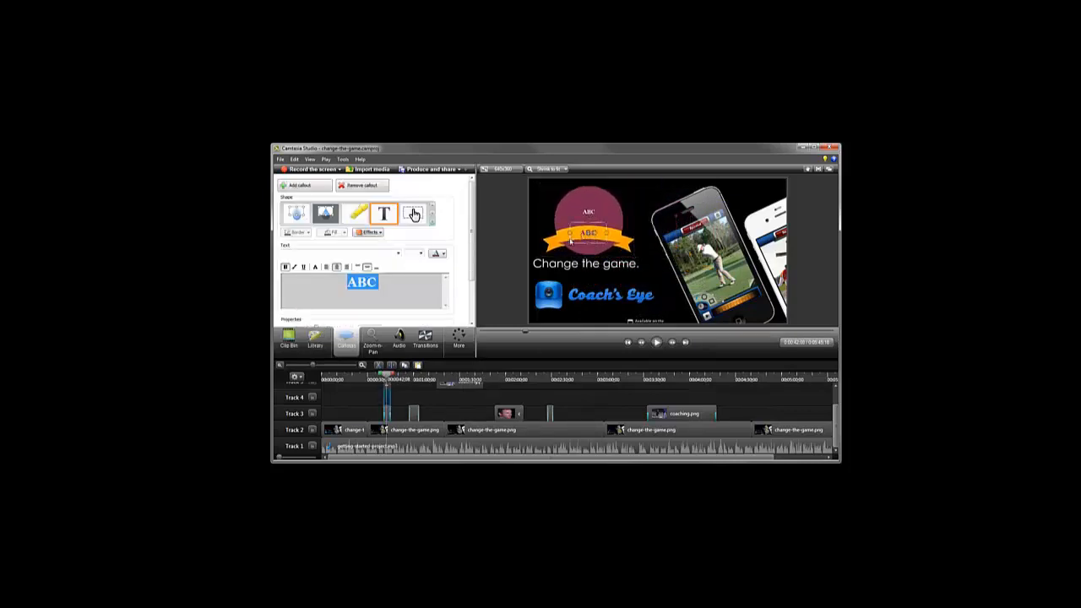
{"action": "type", "text": "All-Star"}
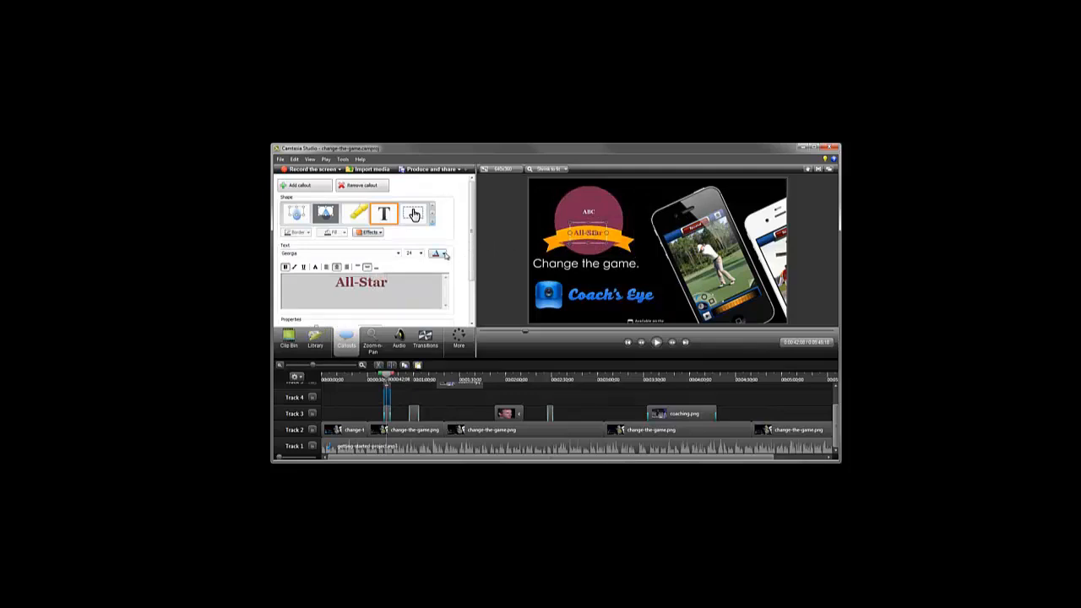
{"action": "left_click", "coordinate": [442, 254]}
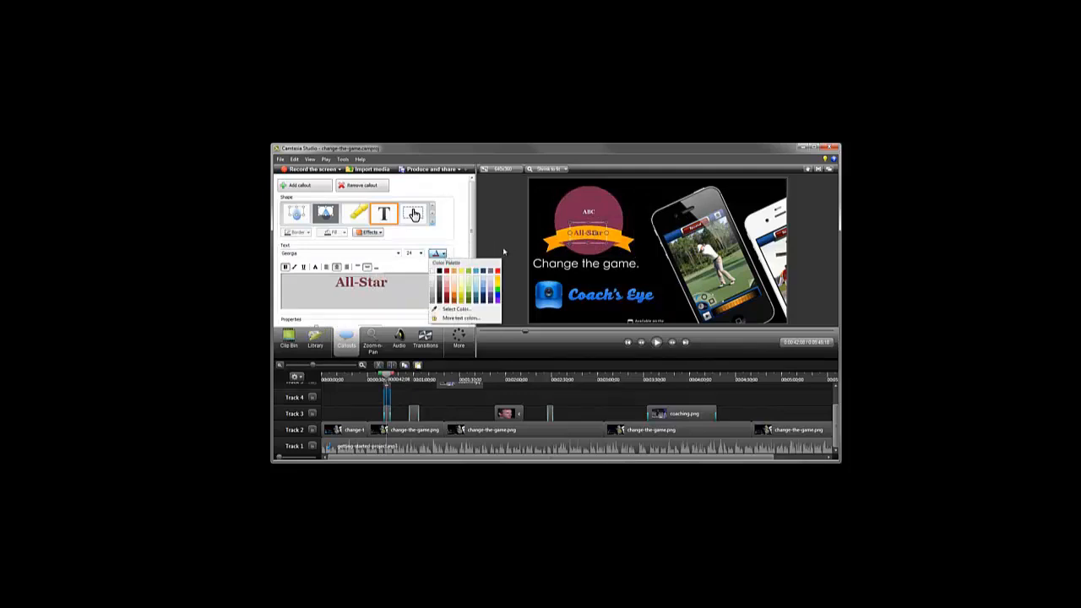
{"action": "left_click", "coordinate": [511, 252]}
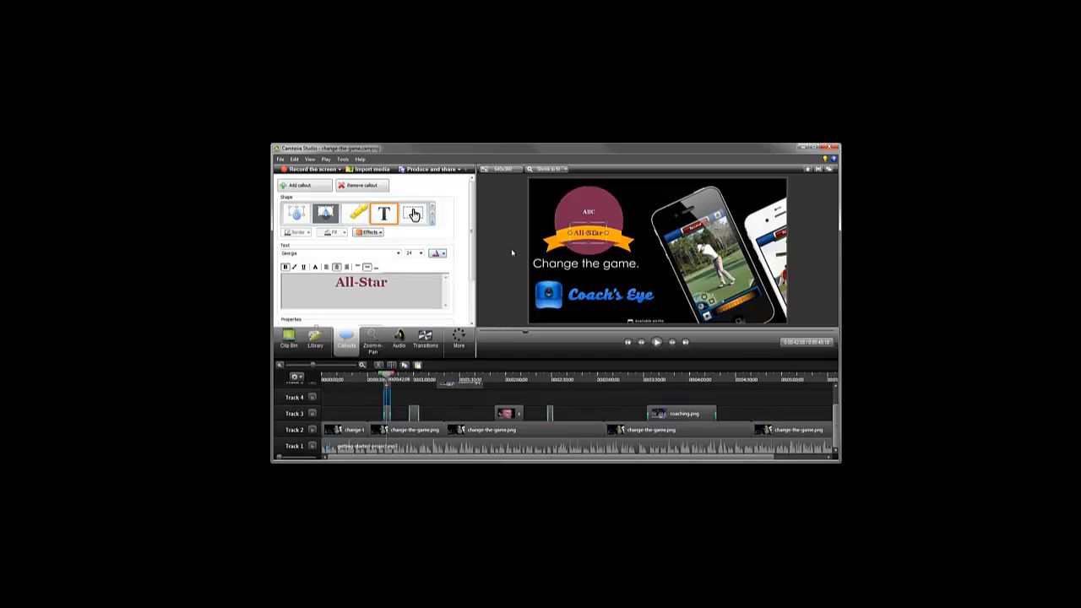
{"action": "left_click", "coordinate": [433, 223]}
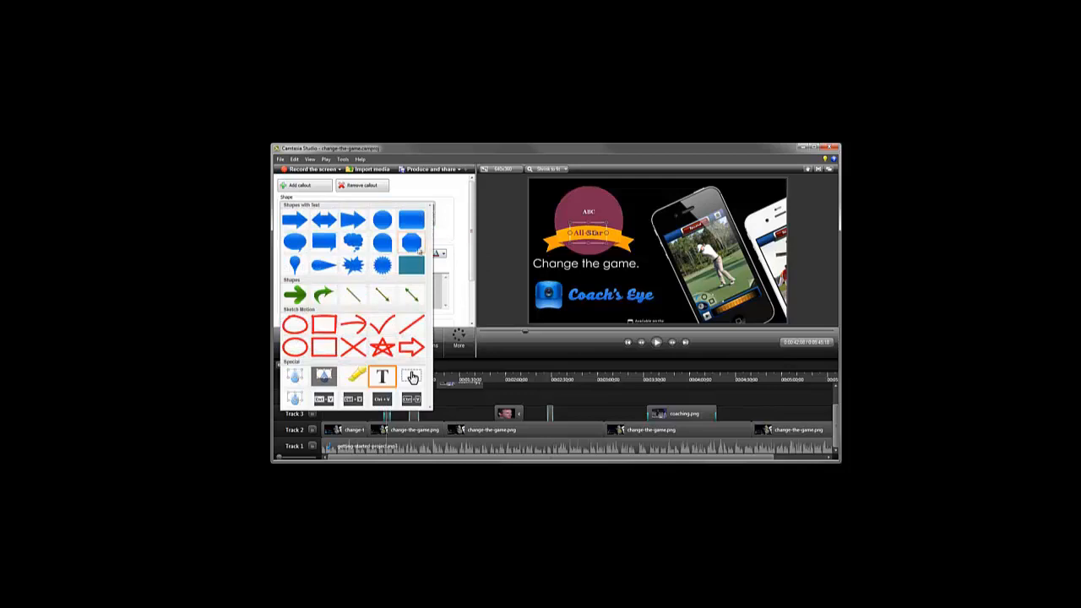
{"action": "left_click", "coordinate": [460, 237]}
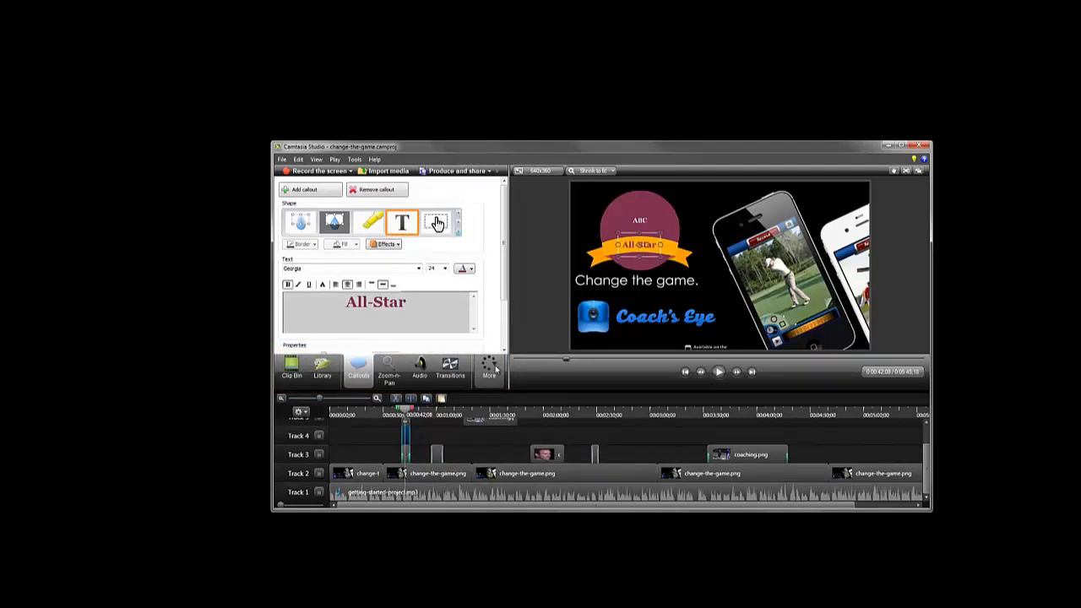
Open the Captions tools for the project
{"action": "left_click", "coordinate": [496, 368]}
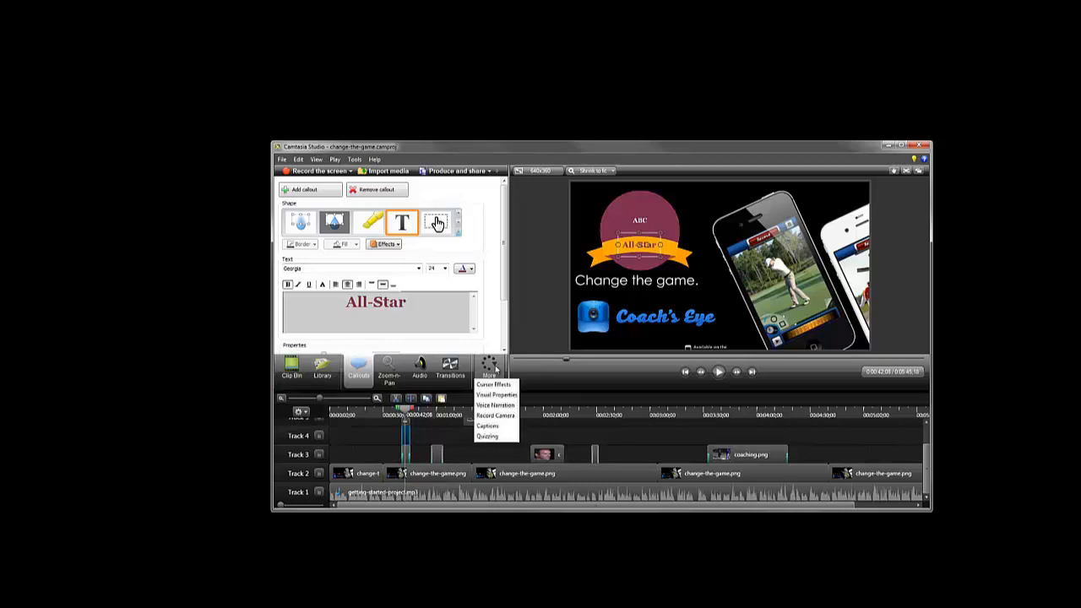
{"action": "left_click", "coordinate": [494, 426]}
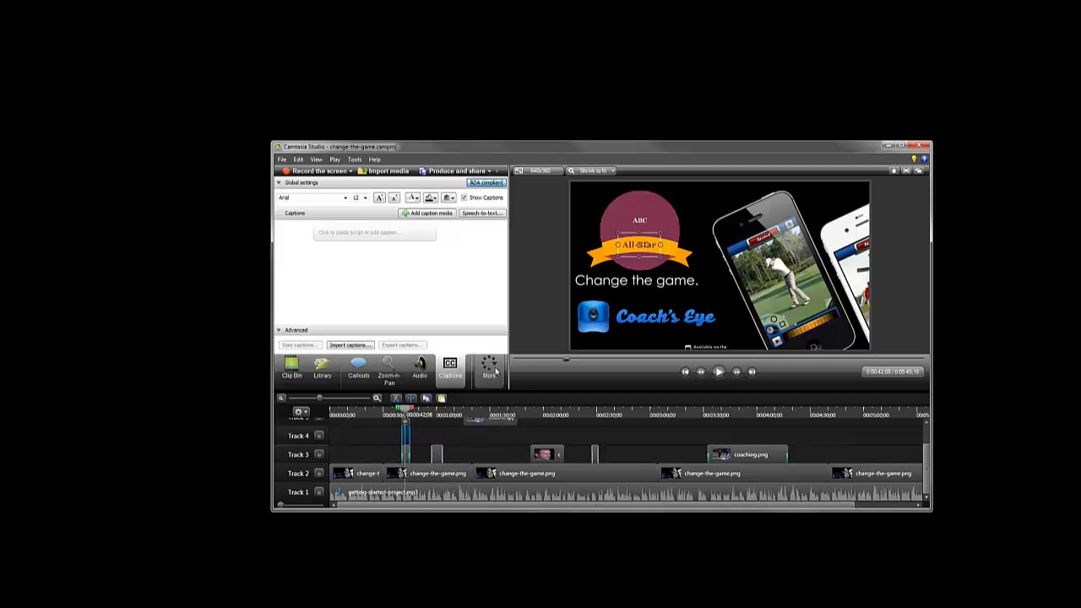
Open the Quizzing tools for the project
{"action": "left_click", "coordinate": [489, 369]}
{"action": "left_click", "coordinate": [495, 435]}
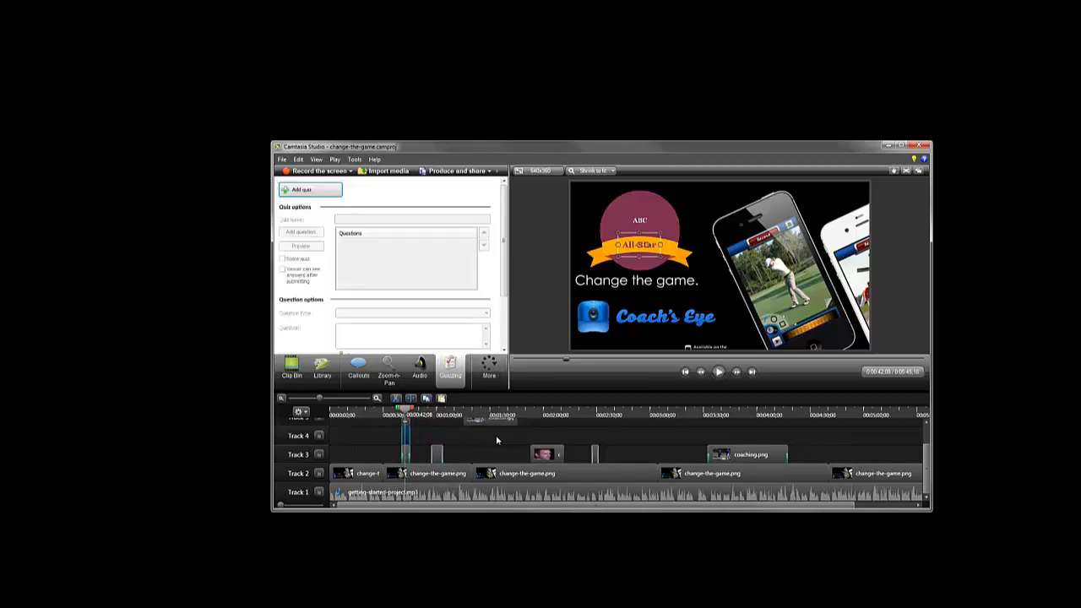
Add a Fade through black transition between the first two change-the-game.png clips on Track 2, and return to the Clip Bin
{"action": "left_click", "coordinate": [495, 372]}
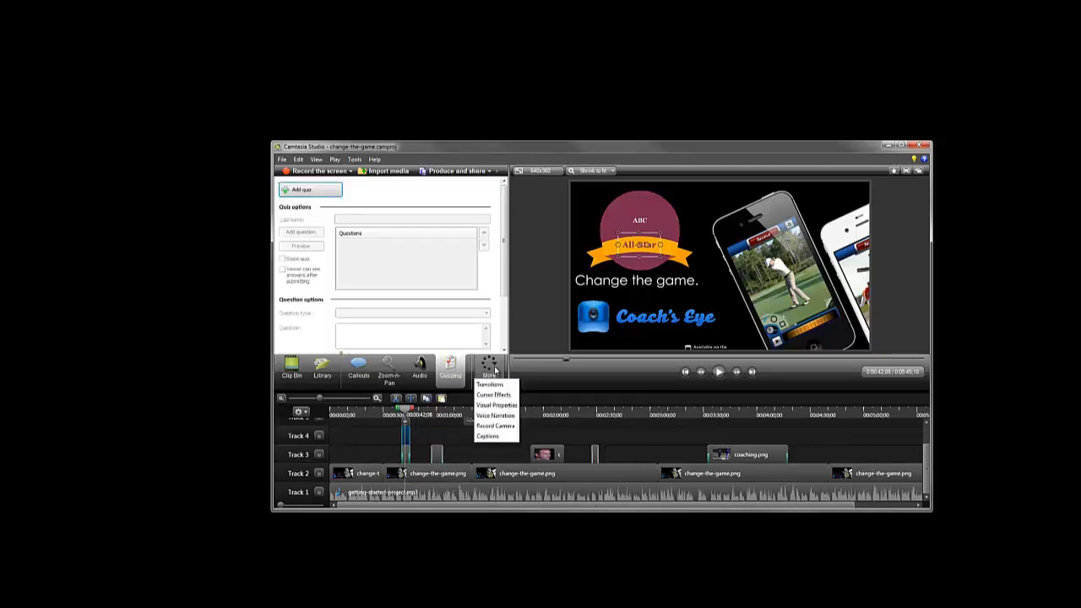
{"action": "left_click", "coordinate": [490, 385]}
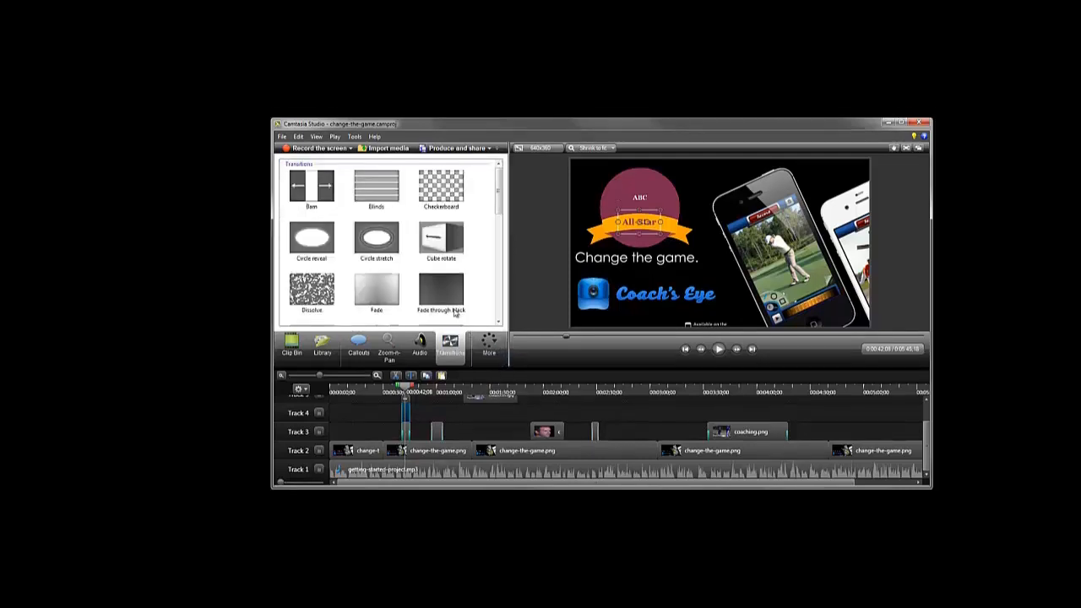
{"action": "left_click", "coordinate": [433, 263]}
{"action": "left_click_drag", "start_coordinate": [433, 263], "coordinate": [386, 419]}
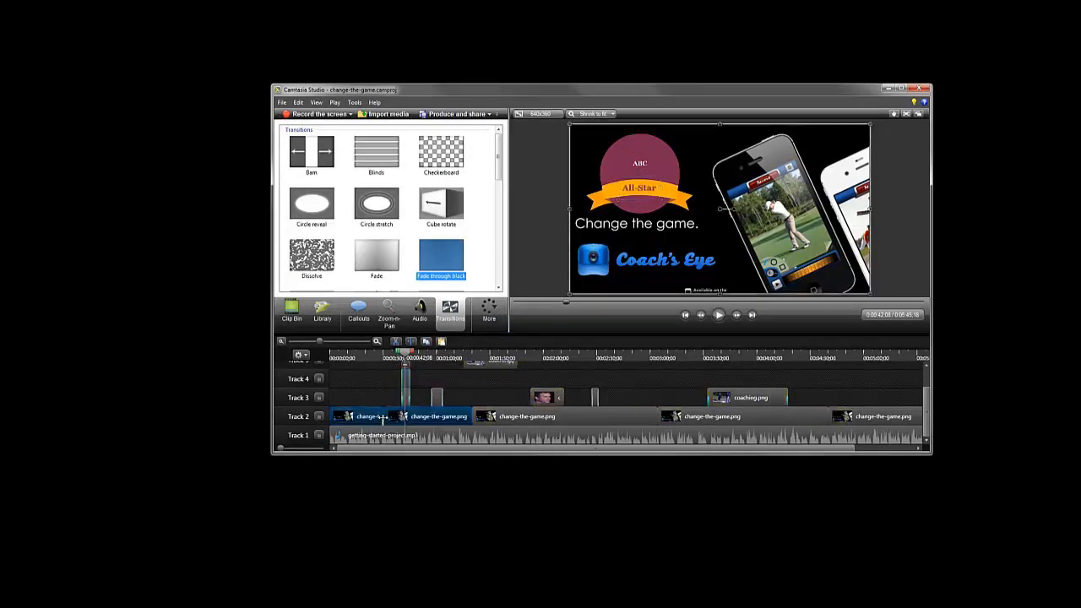
{"action": "left_click", "coordinate": [382, 400]}
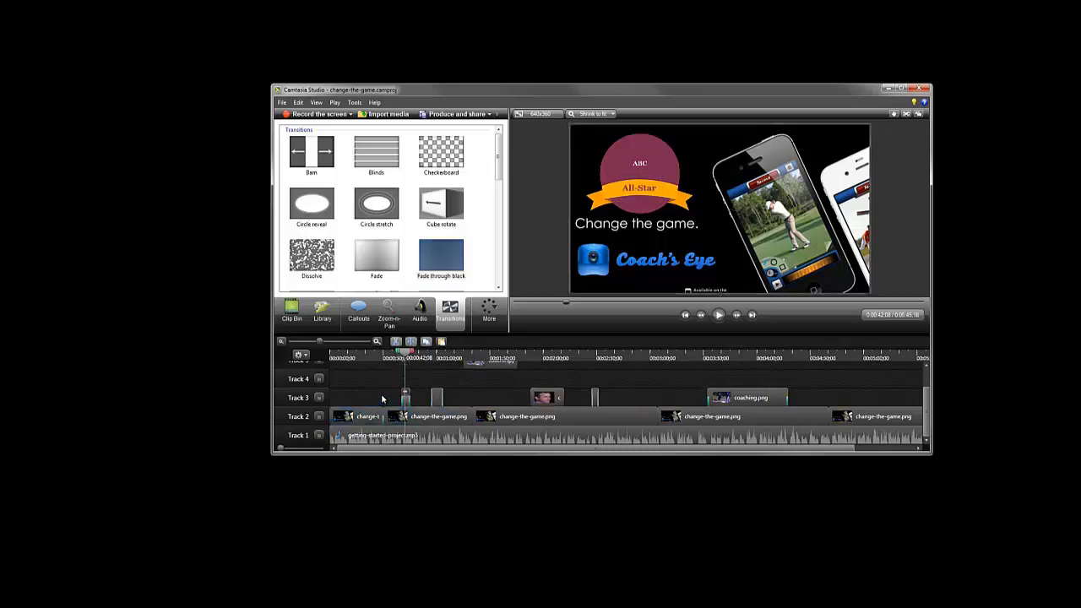
{"action": "left_click", "coordinate": [292, 311]}
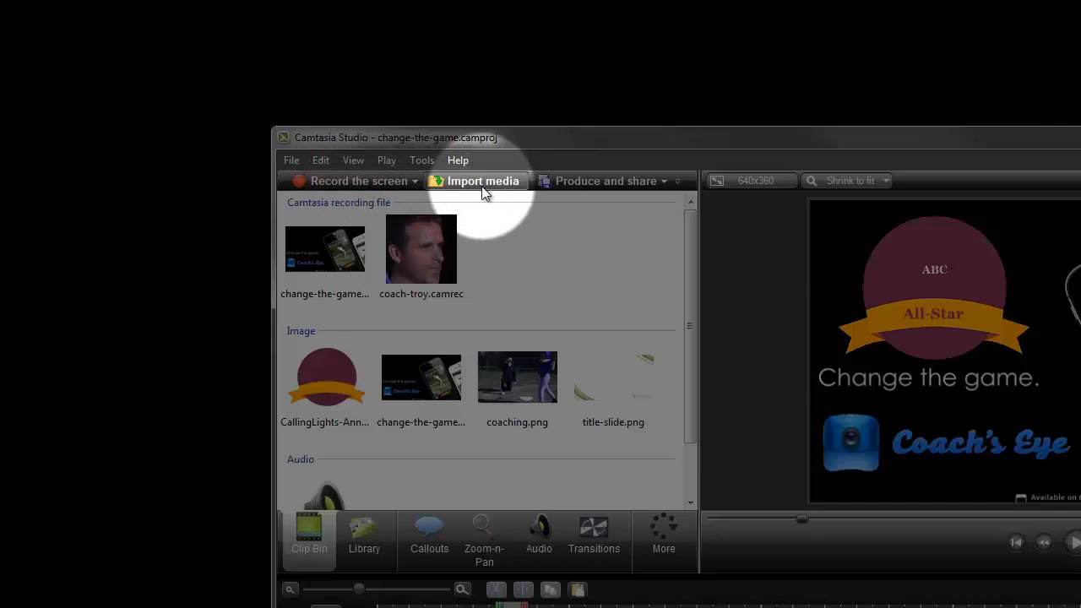
Start producing the video with Custom production settings in the MP4 - Flash / HTML5 player format, up to the player options
{"action": "left_click", "coordinate": [601, 183]}
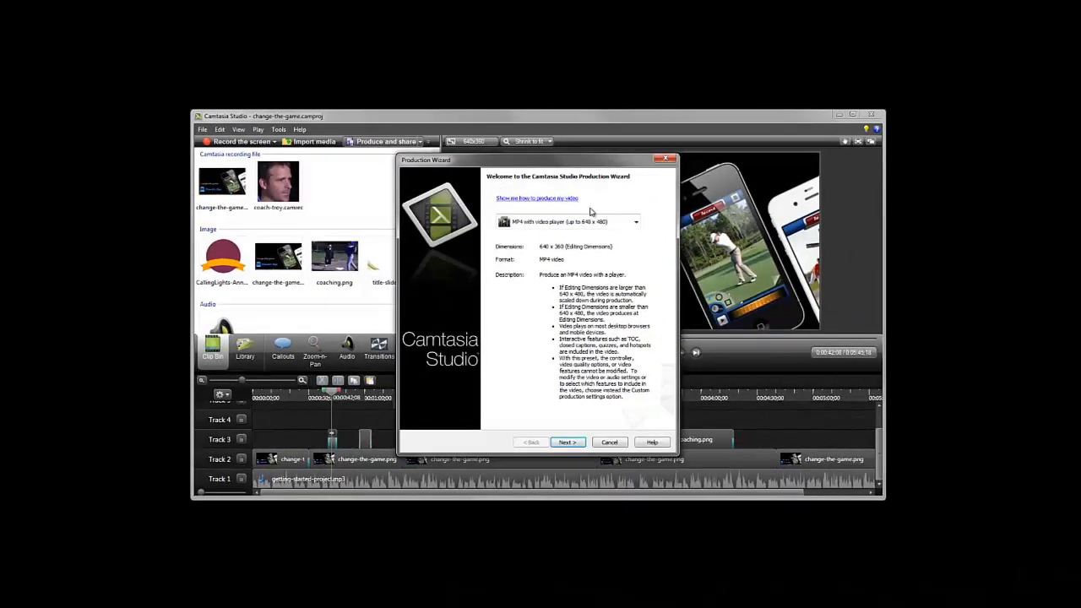
{"action": "left_click", "coordinate": [637, 223]}
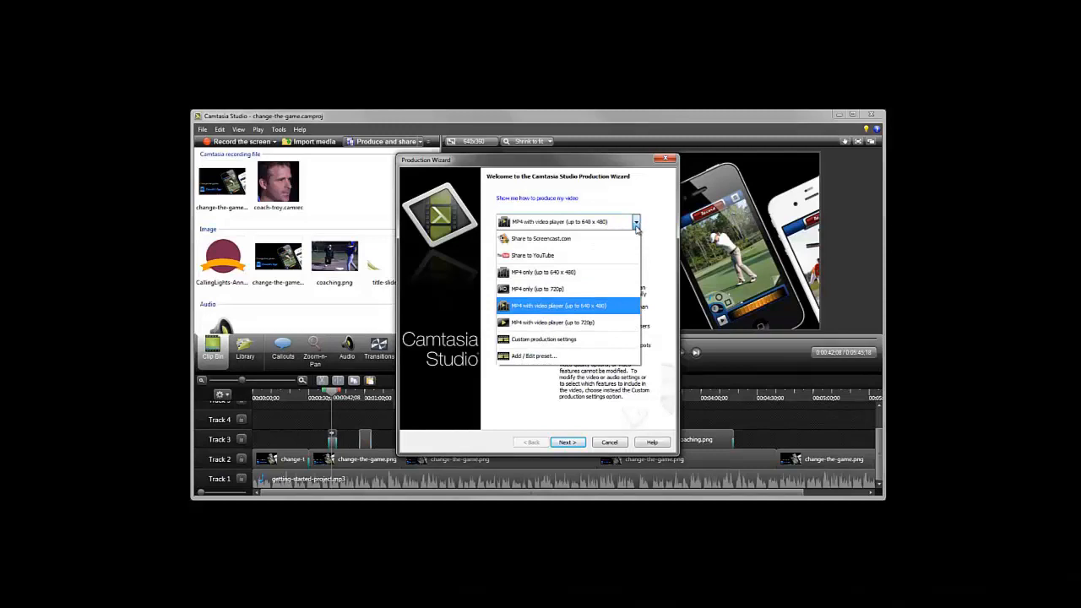
{"action": "left_click", "coordinate": [615, 340]}
{"action": "left_click", "coordinate": [566, 444]}
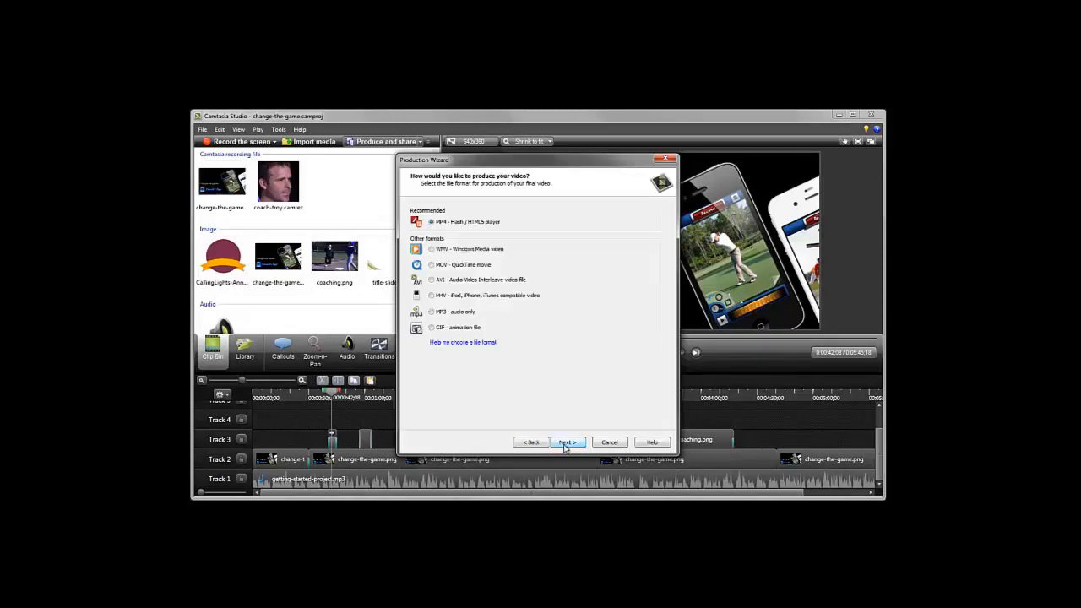
{"action": "left_click", "coordinate": [566, 443]}
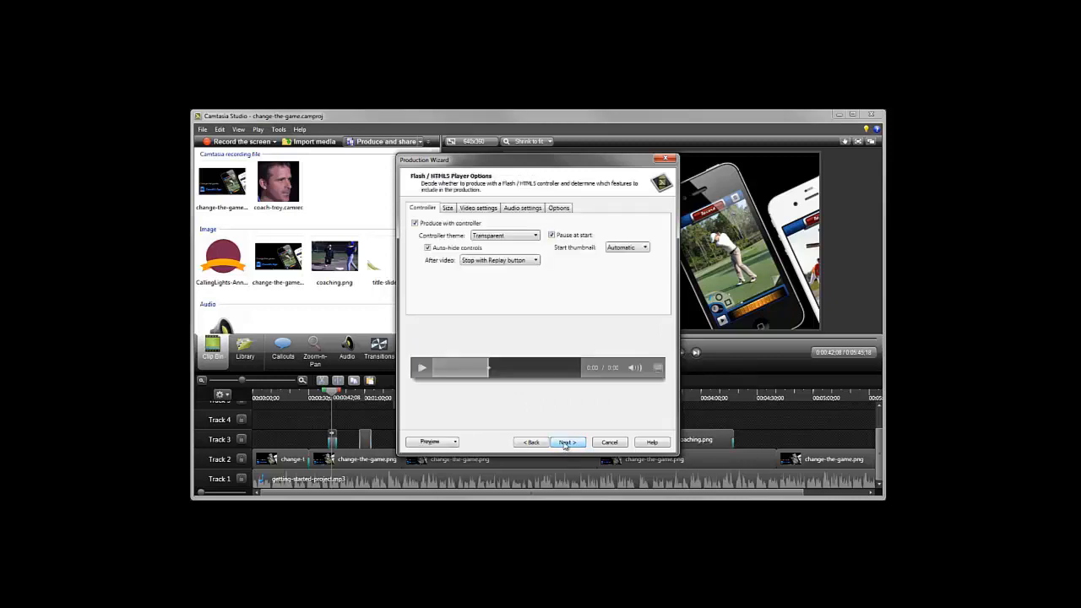
Examine the player's table of contents, search, caption and quizzing options, and cancel the production
{"action": "left_click", "coordinate": [558, 209]}
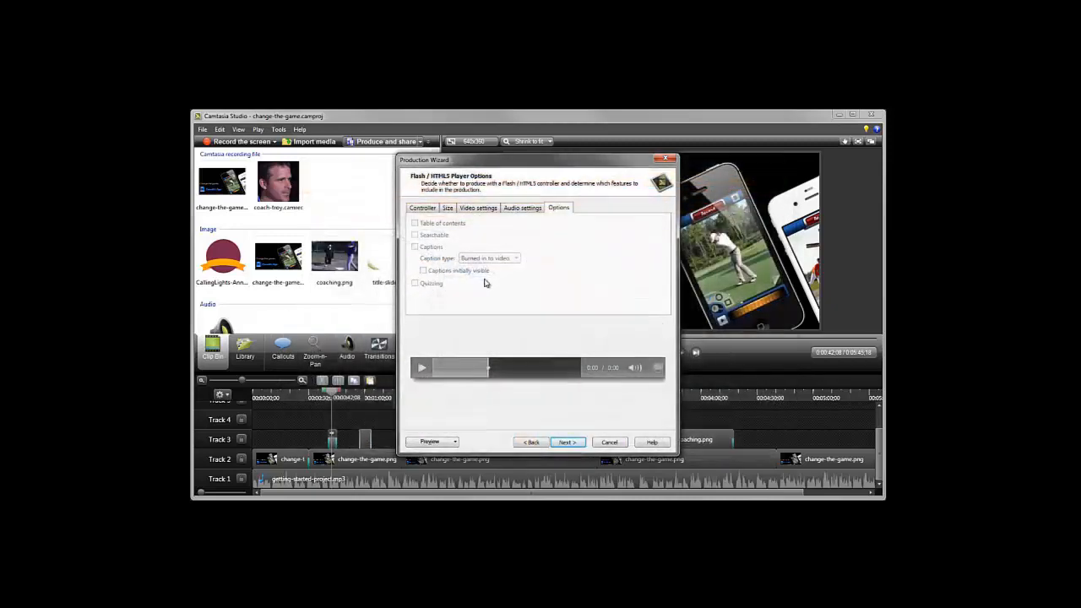
{"action": "left_click", "coordinate": [608, 442]}
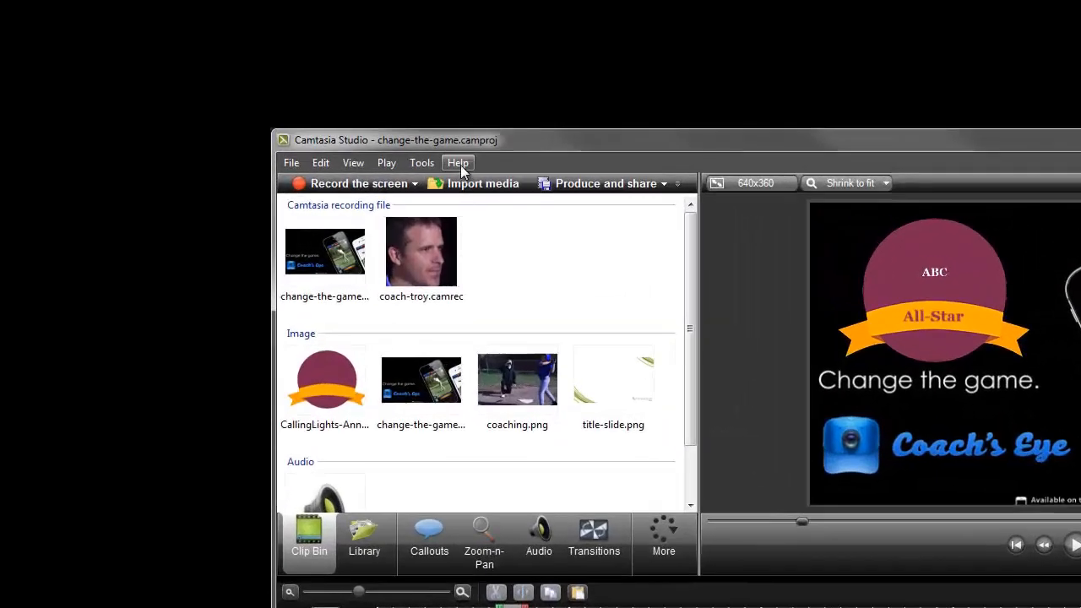
Show the available help resources, including the tutorials
{"action": "left_click", "coordinate": [357, 168]}
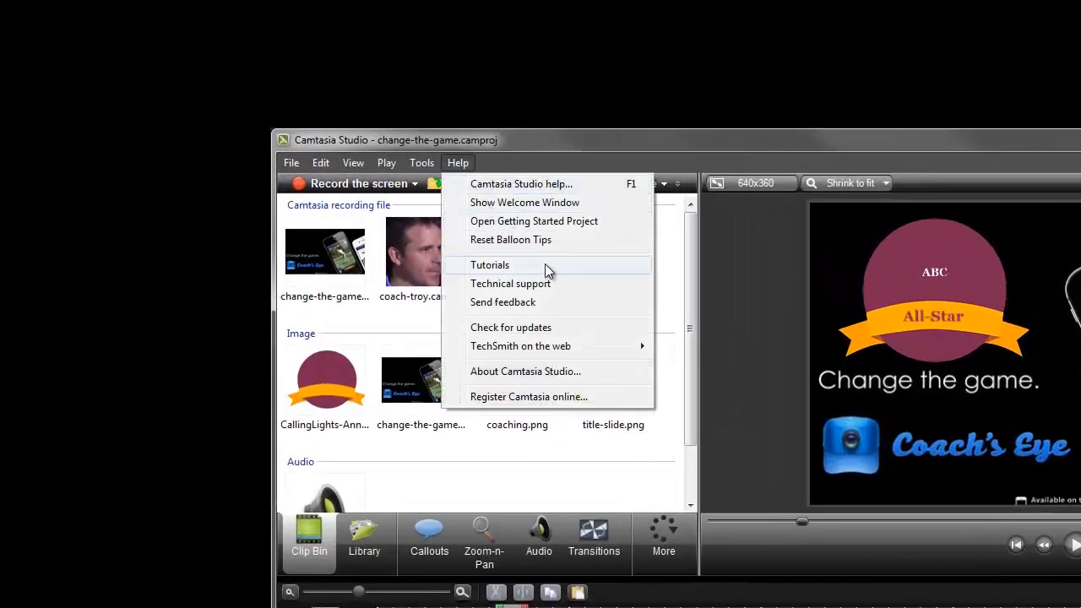